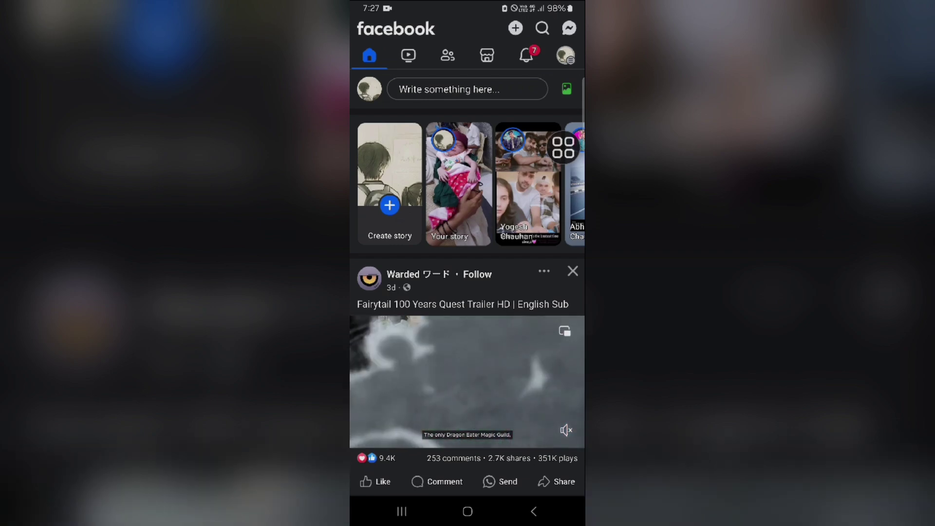
- View Facebook's Location permission details via Settings & privacy > Device permissions
{"action": "left_click", "coordinate": [566, 56]}
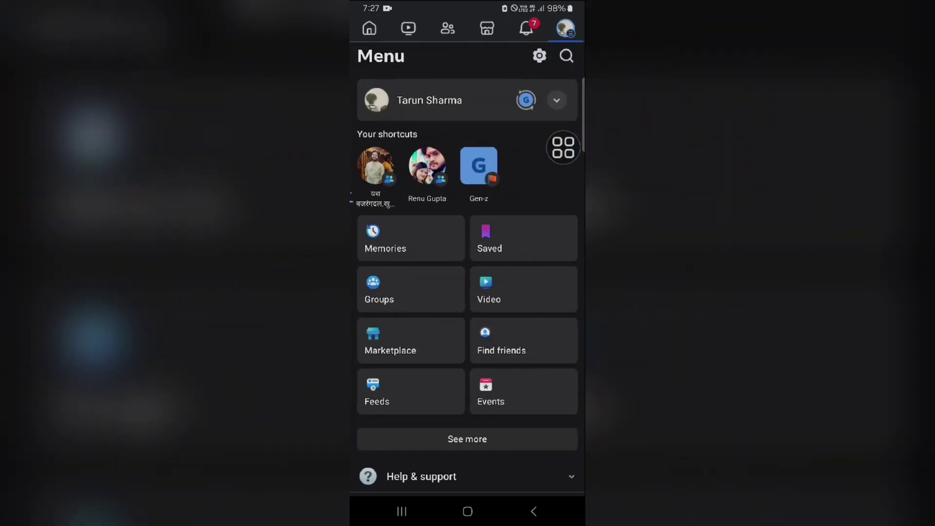
{"action": "left_click", "coordinate": [539, 56]}
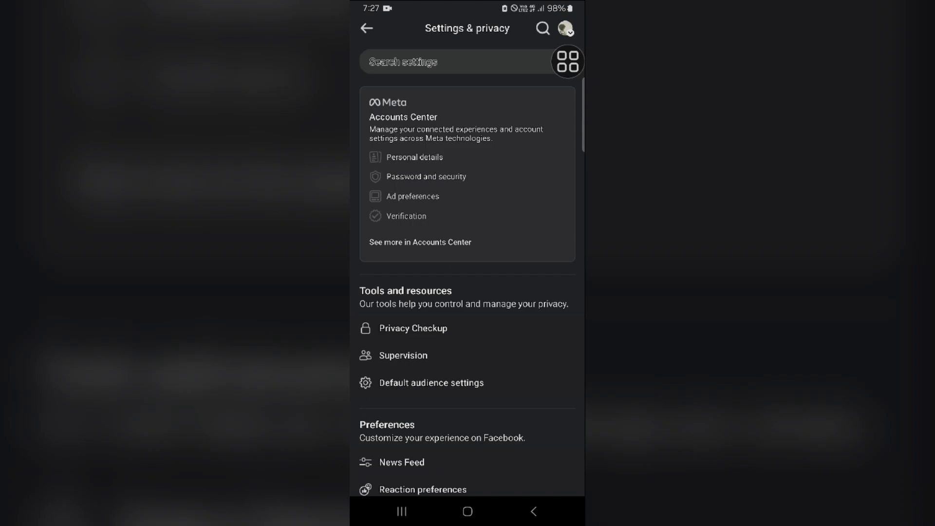
{"action": "scroll", "coordinate": [468, 292], "scroll_direction": "down", "scroll_amount": 10}
{"action": "scroll", "coordinate": [467, 292], "scroll_direction": "down", "scroll_amount": 8}
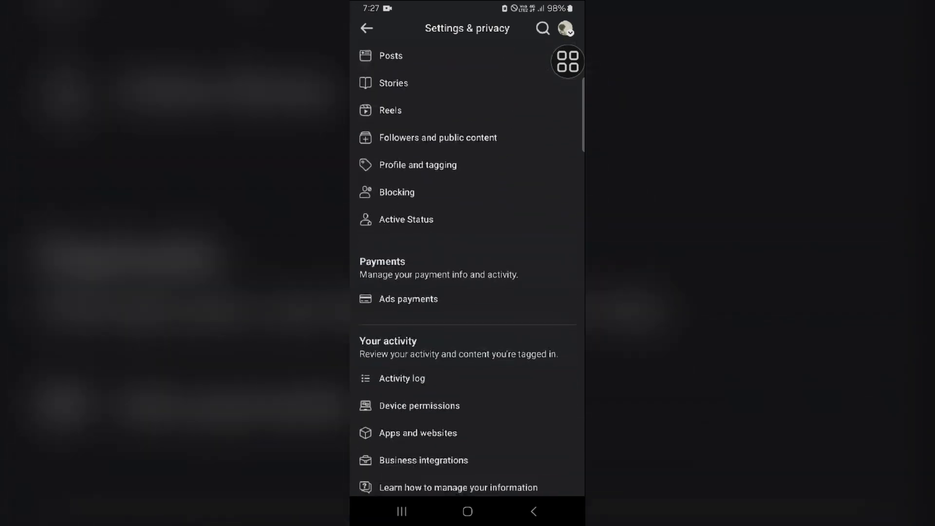
{"action": "scroll", "coordinate": [467, 293], "scroll_direction": "down", "scroll_amount": 3}
{"action": "left_click", "coordinate": [419, 257]}
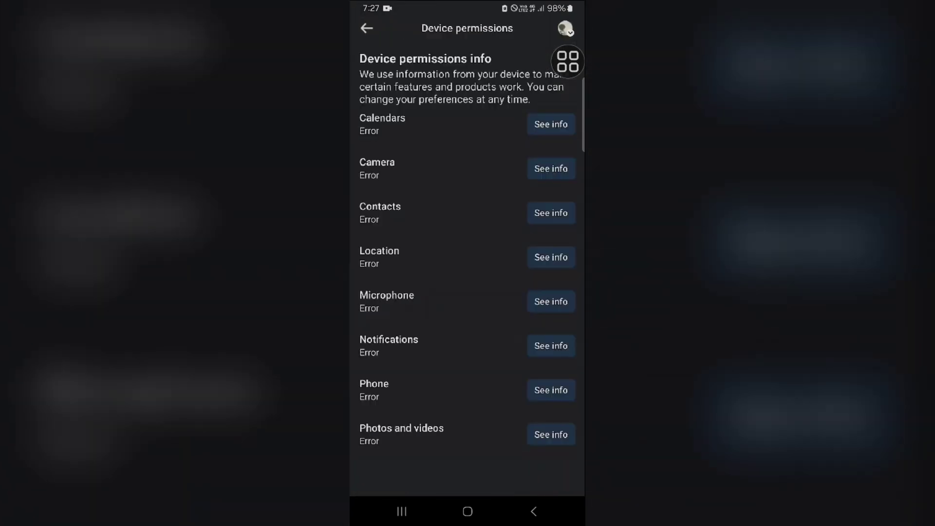
{"action": "left_click", "coordinate": [551, 256]}
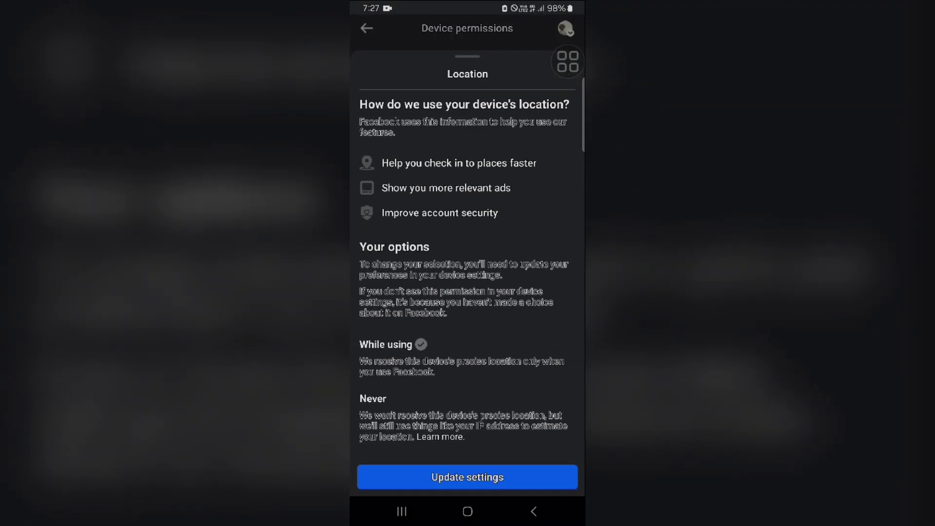
{"action": "left_click", "coordinate": [468, 477]}
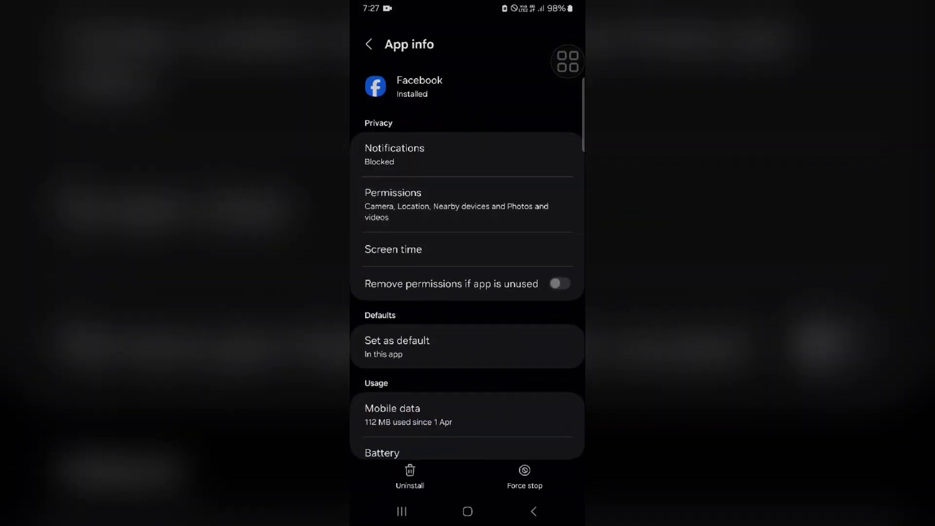
{"action": "left_click", "coordinate": [468, 204]}
{"action": "scroll", "coordinate": [468, 329], "scroll_direction": "down", "scroll_amount": 2}
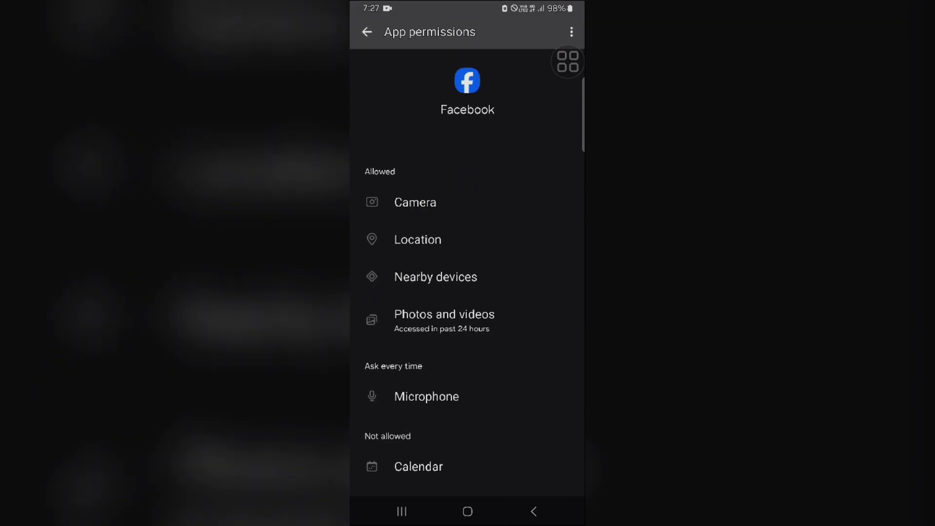
{"action": "left_click", "coordinate": [533, 511]}
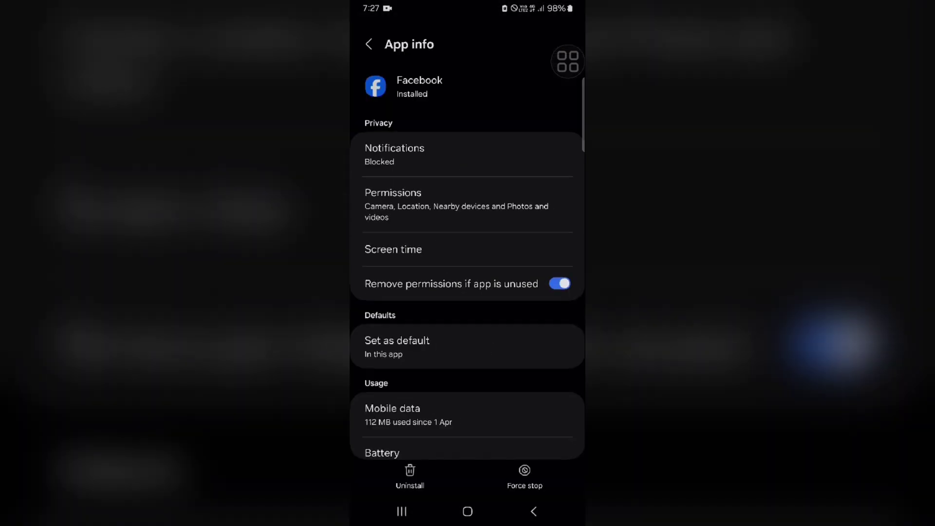
{"action": "left_click", "coordinate": [534, 511]}
- Back out to the Facebook menu and switch to the Friends tab
{"action": "left_click", "coordinate": [533, 512]}
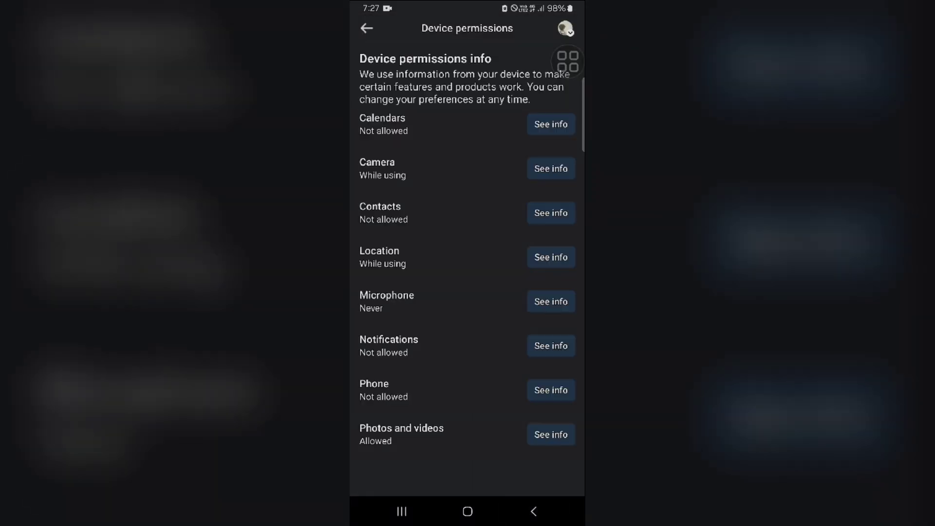
{"action": "left_click", "coordinate": [533, 511]}
{"action": "left_click", "coordinate": [534, 511]}
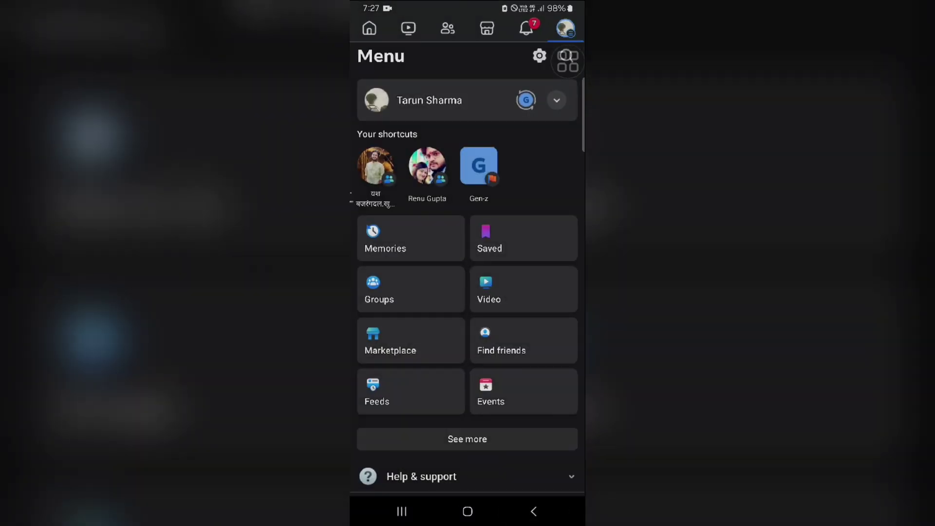
{"action": "left_click", "coordinate": [447, 28]}
- Briefly view the friend search page, then return to the friend requests list
{"action": "left_click_drag", "start_coordinate": [568, 61], "coordinate": [568, 100]}
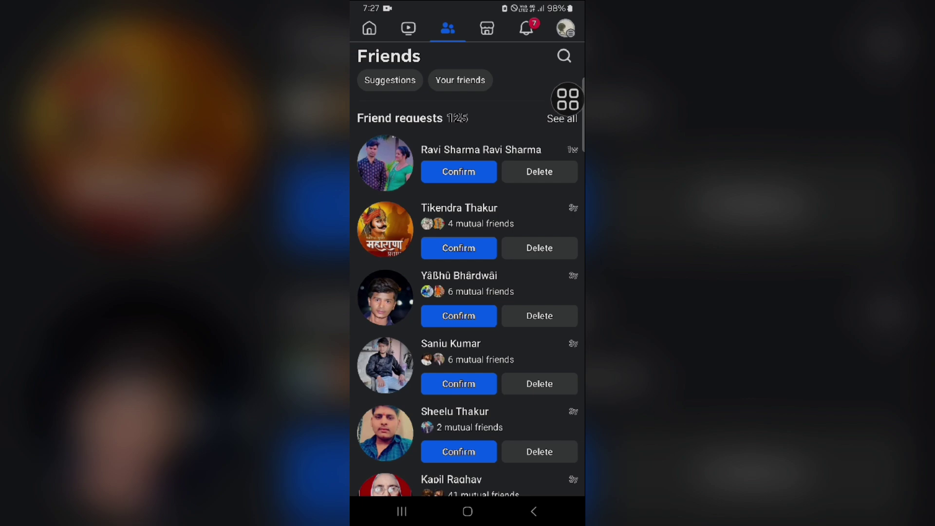
{"action": "left_click", "coordinate": [564, 56]}
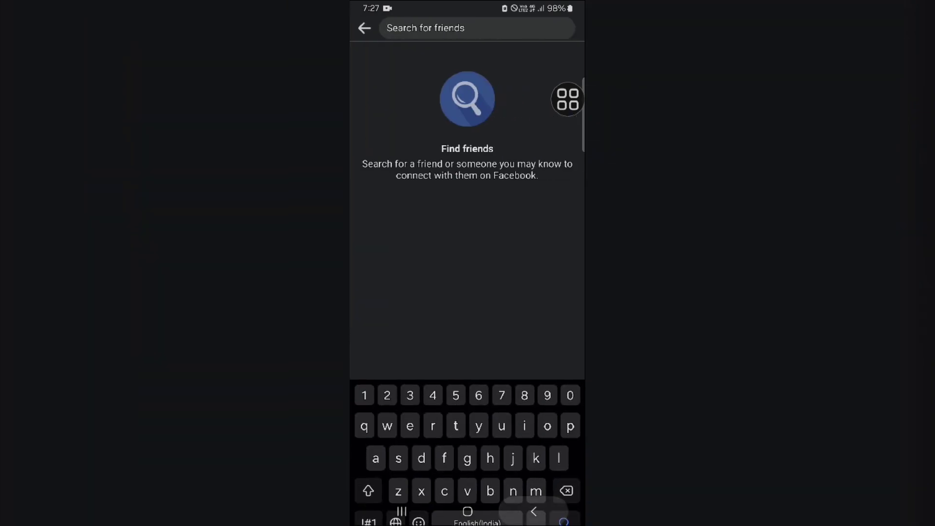
{"action": "left_click", "coordinate": [533, 511]}
{"action": "left_click", "coordinate": [533, 512]}
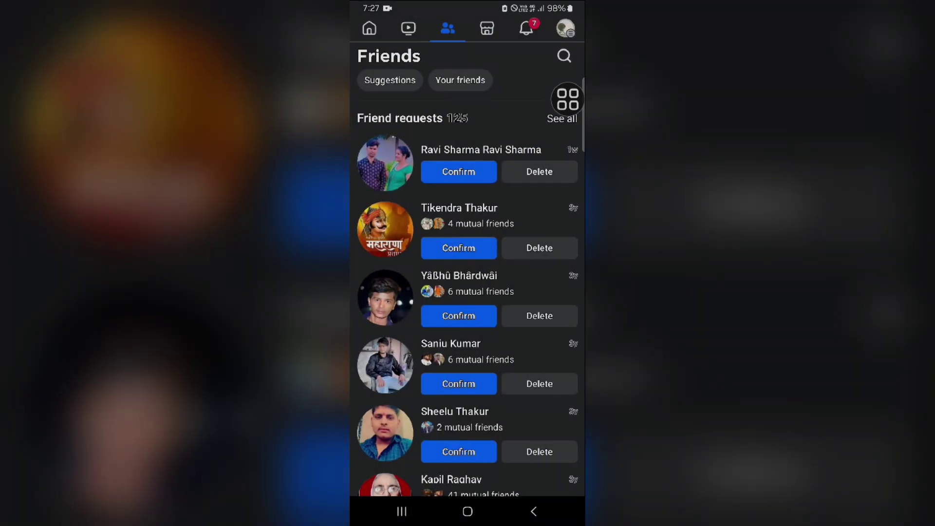
{"action": "scroll", "coordinate": [468, 292], "scroll_direction": "down", "scroll_amount": 2}
{"action": "scroll", "coordinate": [468, 293], "scroll_direction": "down", "scroll_amount": 5}
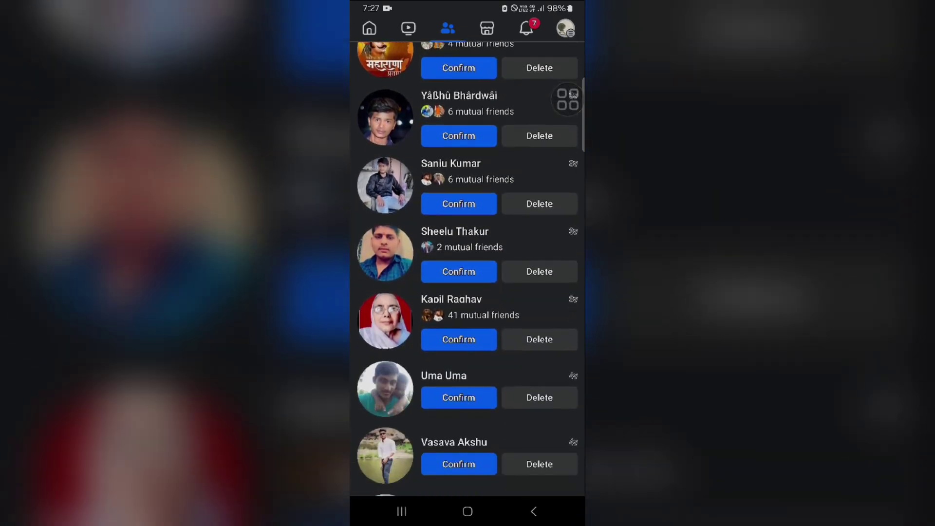
{"action": "scroll", "coordinate": [467, 292], "scroll_direction": "down", "scroll_amount": 3}
{"action": "scroll", "coordinate": [468, 293], "scroll_direction": "down", "scroll_amount": 2}
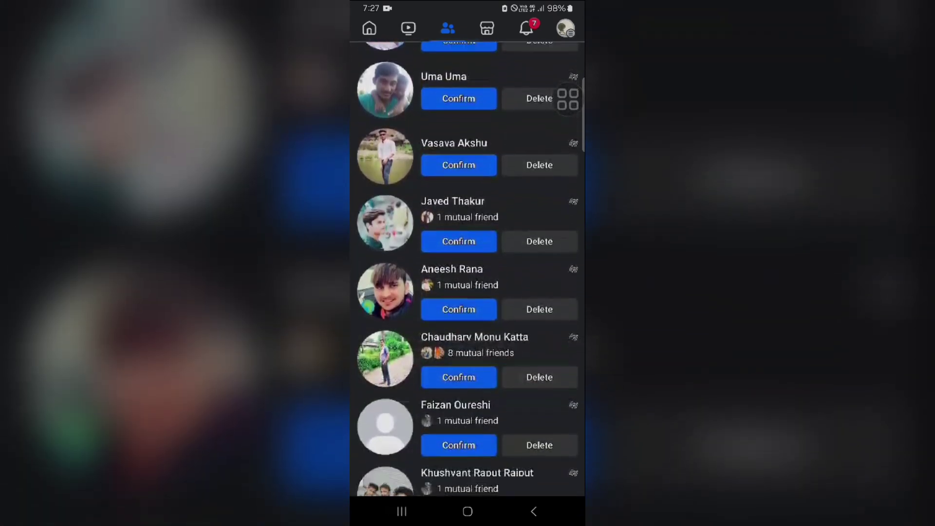
{"action": "scroll", "coordinate": [468, 292], "scroll_direction": "down", "scroll_amount": 2}
{"action": "scroll", "coordinate": [467, 292], "scroll_direction": "down", "scroll_amount": 1}
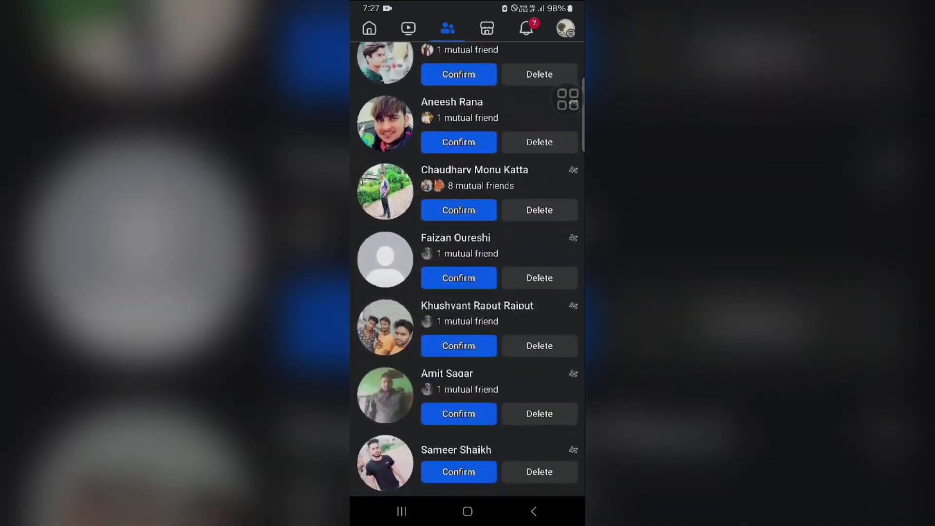
{"action": "scroll", "coordinate": [468, 293], "scroll_direction": "down", "scroll_amount": 3}
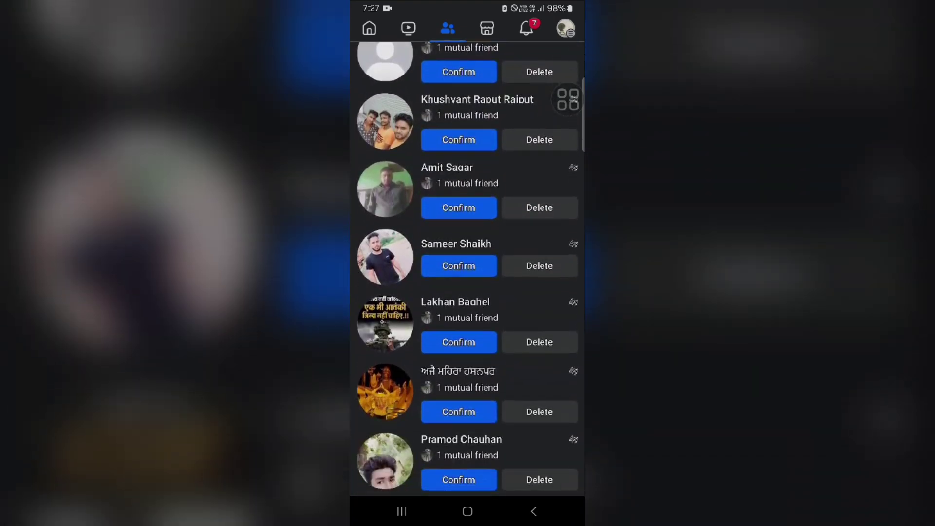
{"action": "scroll", "coordinate": [467, 292], "scroll_direction": "down", "scroll_amount": 2}
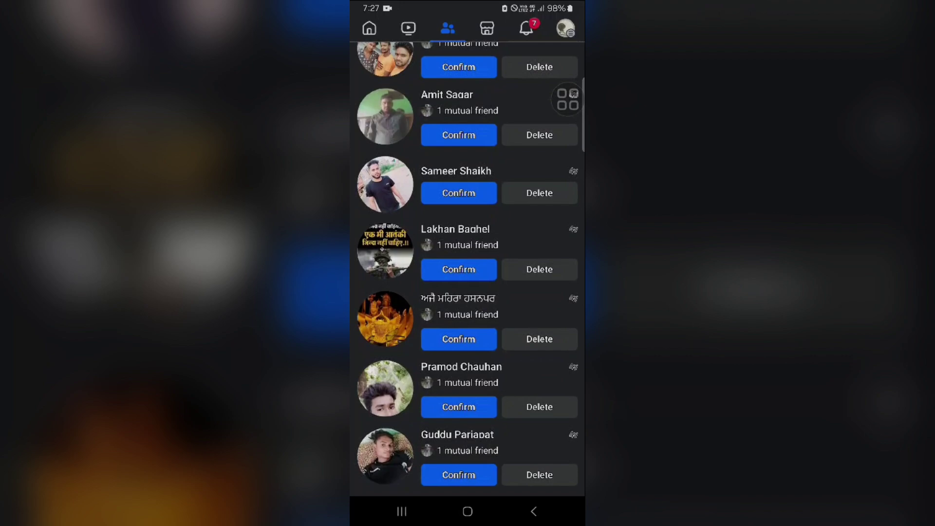
{"action": "scroll", "coordinate": [468, 292], "scroll_direction": "down", "scroll_amount": 2}
{"action": "scroll", "coordinate": [468, 292], "scroll_direction": "up", "scroll_amount": 10}
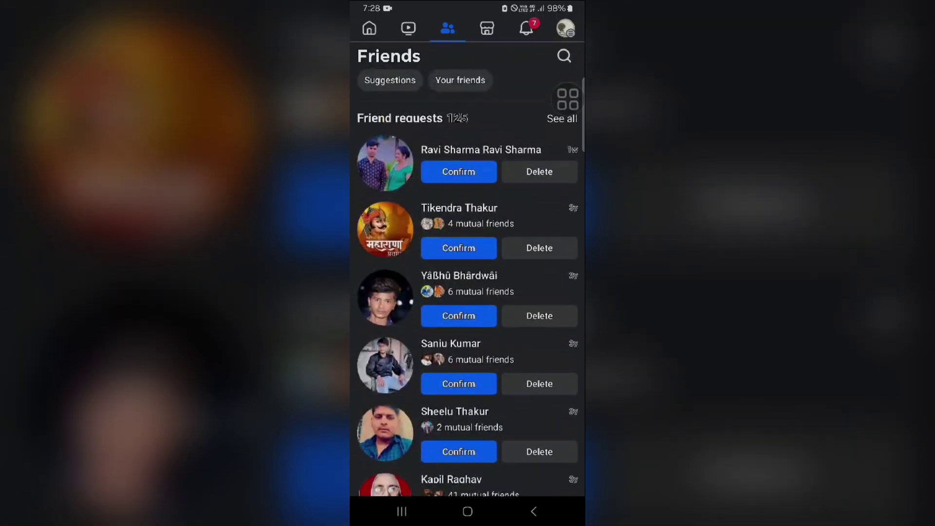